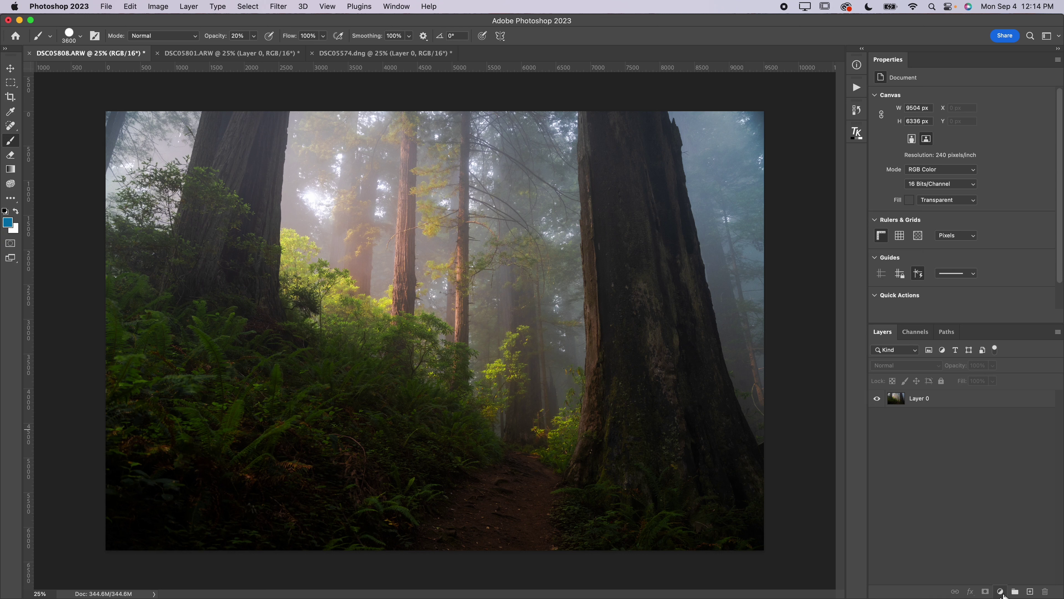
click(1002, 592)
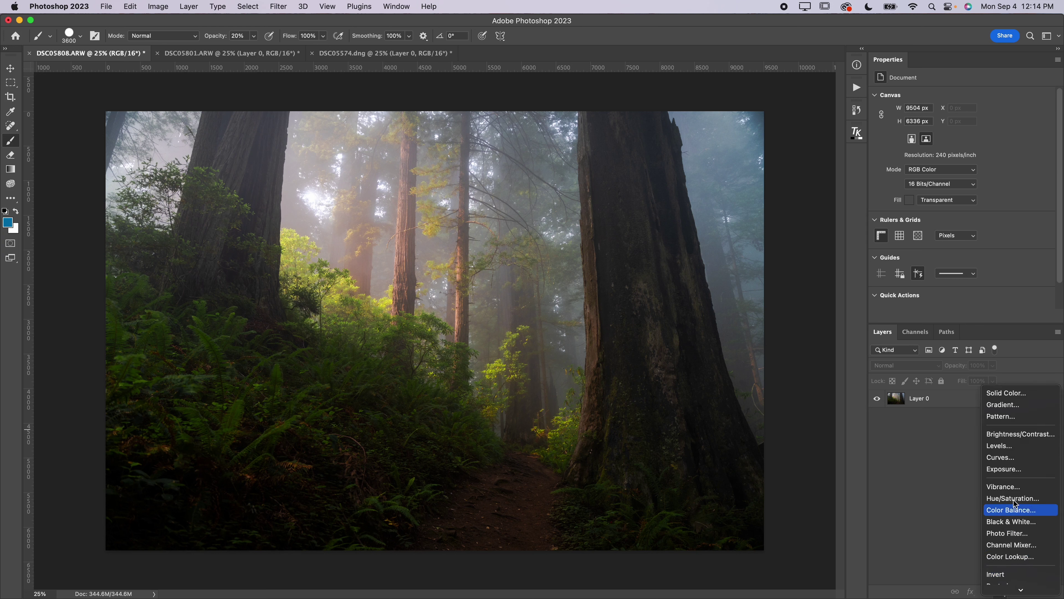
Step: Add a Curves adjustment layer above Layer 0 on the redwood forest photo
click(1009, 457)
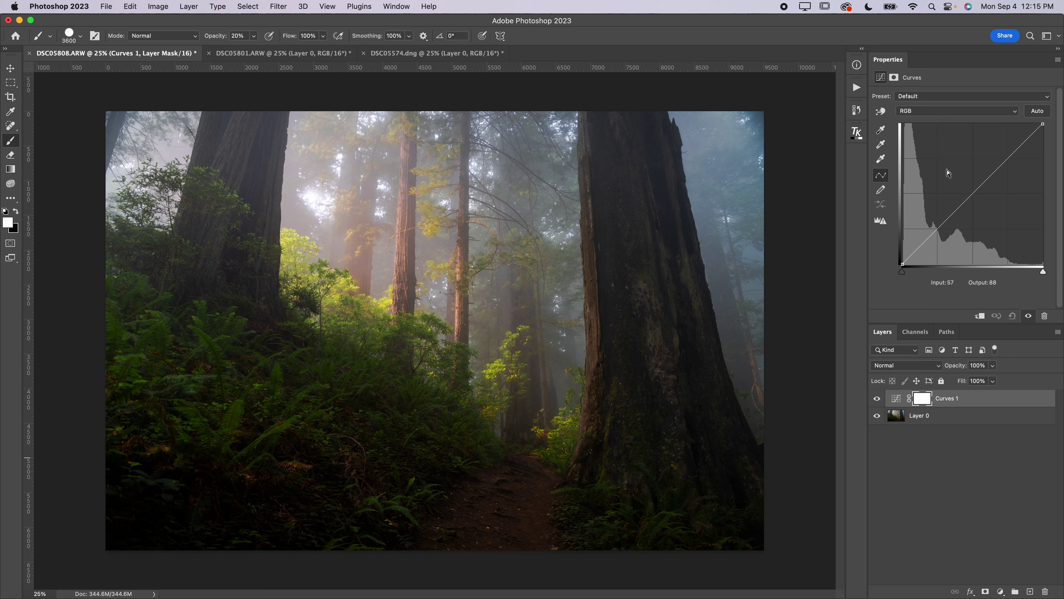
click(972, 194)
drag(972, 194, 963, 174)
key(Delete)
click(936, 232)
drag(937, 231, 939, 235)
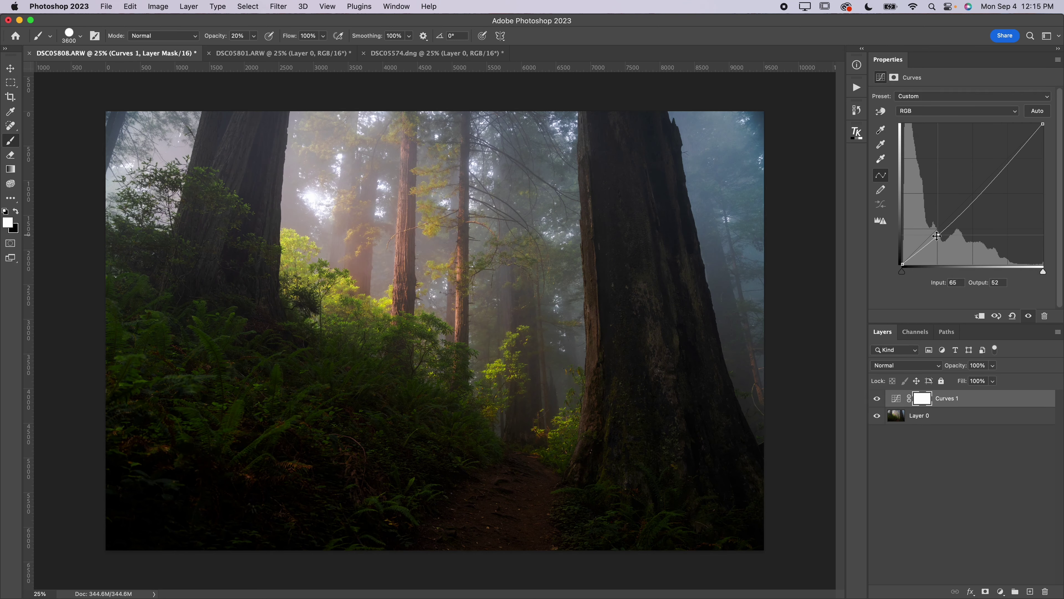
click(1010, 160)
drag(1009, 159, 1001, 150)
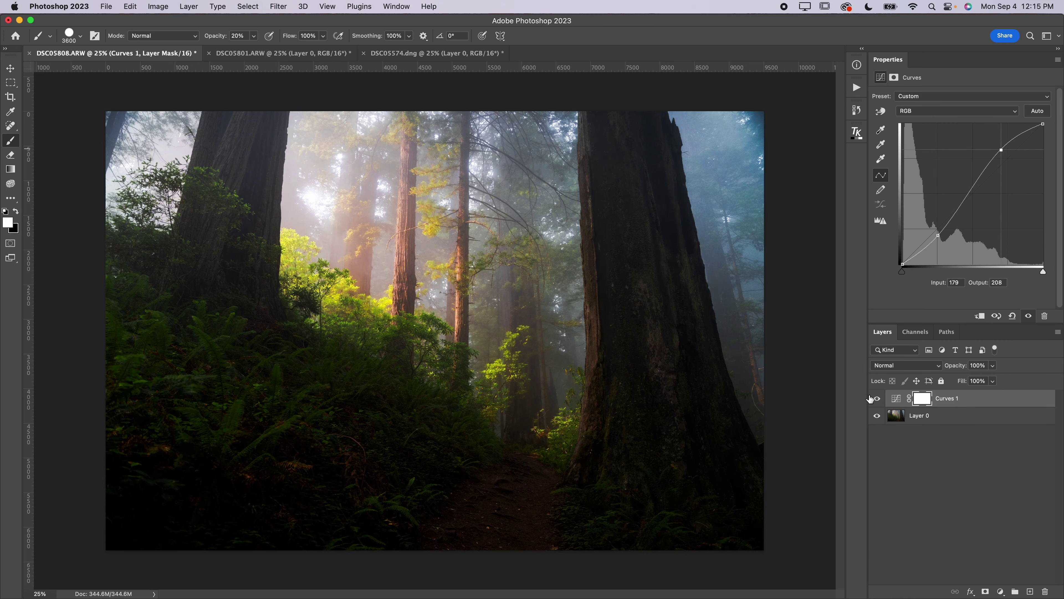
click(877, 398)
click(878, 399)
click(878, 398)
click(878, 398)
click(1013, 316)
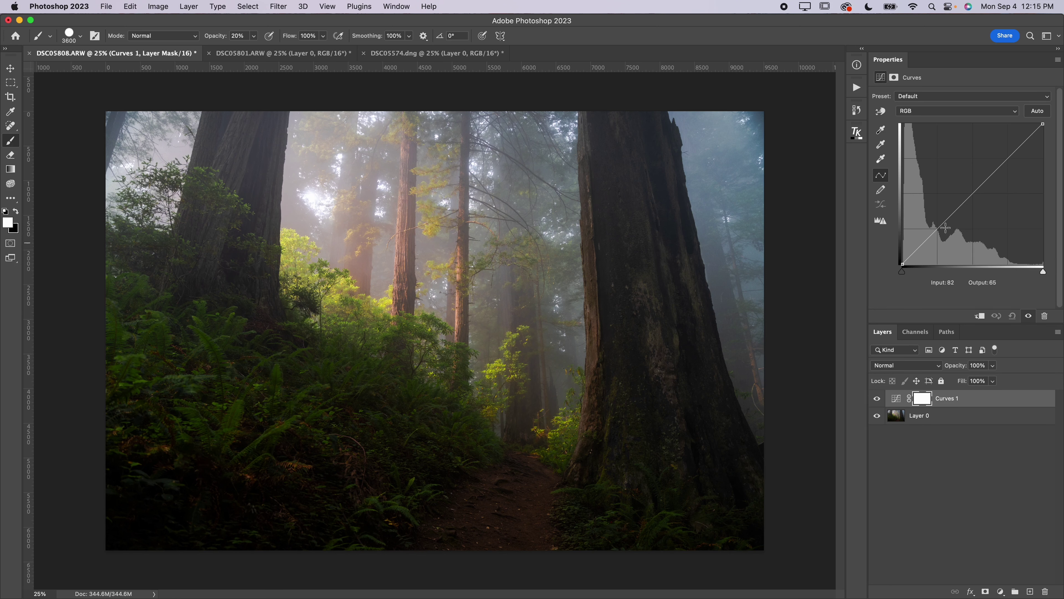
drag(938, 229, 940, 232)
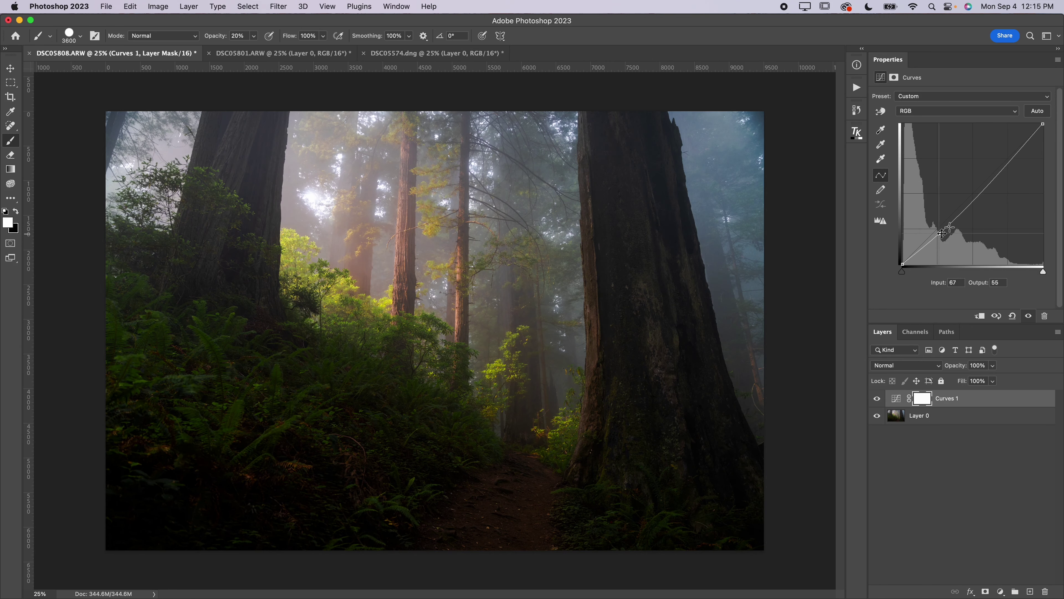
Step: Raise an upper point on the forest Curves 1 curve to brighten highlights into an S-curve
drag(1004, 163, 1004, 155)
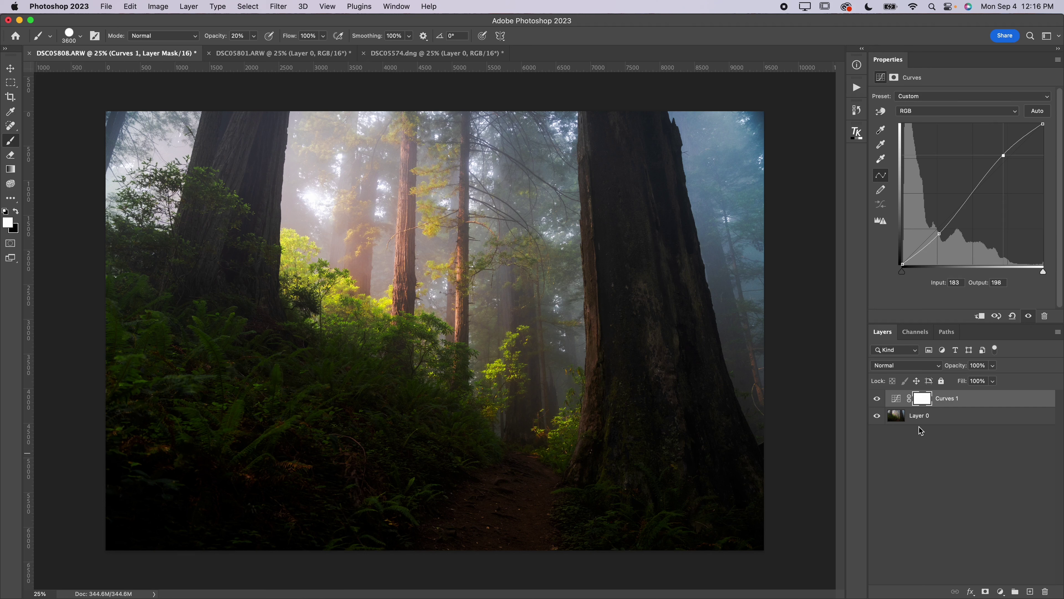
key(bracketleft)
key(bracketleft)
key(bracketleft)
key(bracketleft)
key(bracketleft)
key(bracketleft)
key(bracketleft)
key(bracketleft)
key(bracketleft)
key(bracketleft)
key(bracketleft)
key(bracketleft)
key(bracketleft)
key(bracketleft)
key(bracketleft)
key(bracketleft)
key(bracketleft)
key(bracketleft)
key(bracketleft)
Step: Drop an extra midtone point, then pull the forest curve's white point down to mute highlights
mouse_move(970, 195)
mouse_down()
mouse_move(964, 180)
mouse_move(976, 206)
mouse_up()
super+click(977, 205)
mouse_move(1043, 125)
mouse_down()
mouse_move(1035, 161)
mouse_move(1043, 124)
mouse_up()
mouse_move(1043, 123)
mouse_down()
mouse_move(1051, 168)
mouse_move(1051, 111)
mouse_up()
click(283, 53)
mouse_move(1043, 125)
mouse_down()
mouse_move(1052, 153)
mouse_move(1052, 122)
mouse_move(1061, 134)
mouse_up()
click(877, 398)
click(877, 398)
click(877, 398)
click(877, 398)
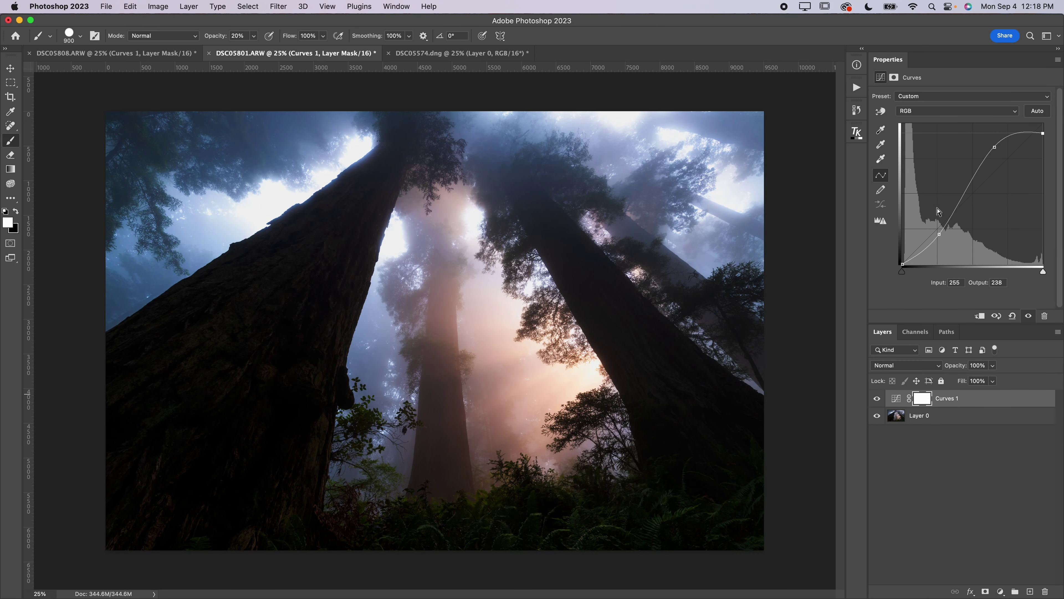
Step: Set a shadow point on the redwood curve at input 61, output 49 to deepen the trunks
drag(902, 264, 940, 234)
click(939, 231)
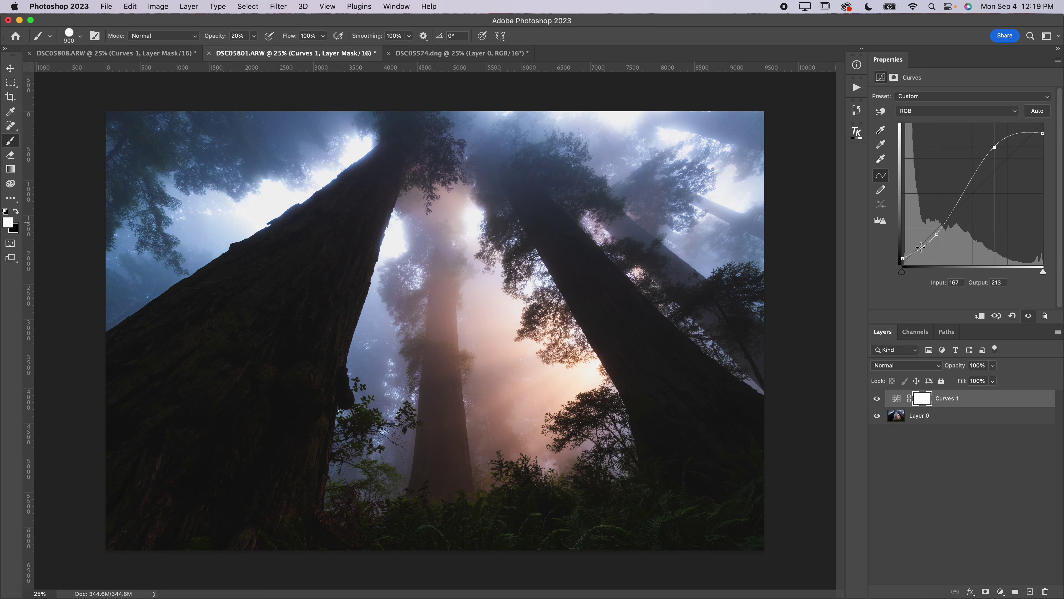
click(937, 234)
drag(937, 233, 936, 237)
Step: Toggle the Curves adjustment off and on to compare the image before and after
click(876, 399)
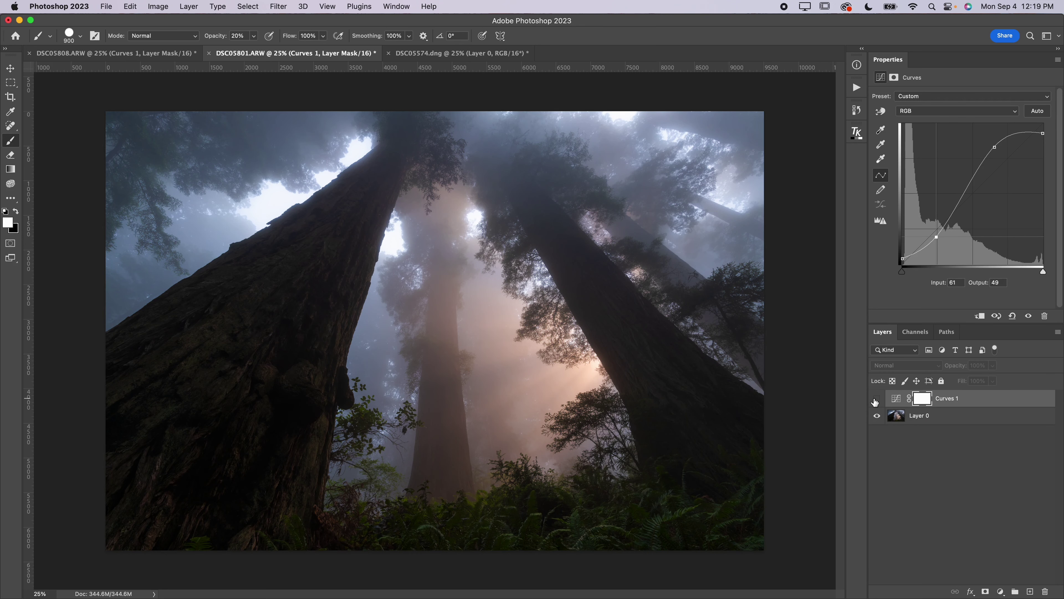
click(876, 400)
click(875, 399)
click(875, 399)
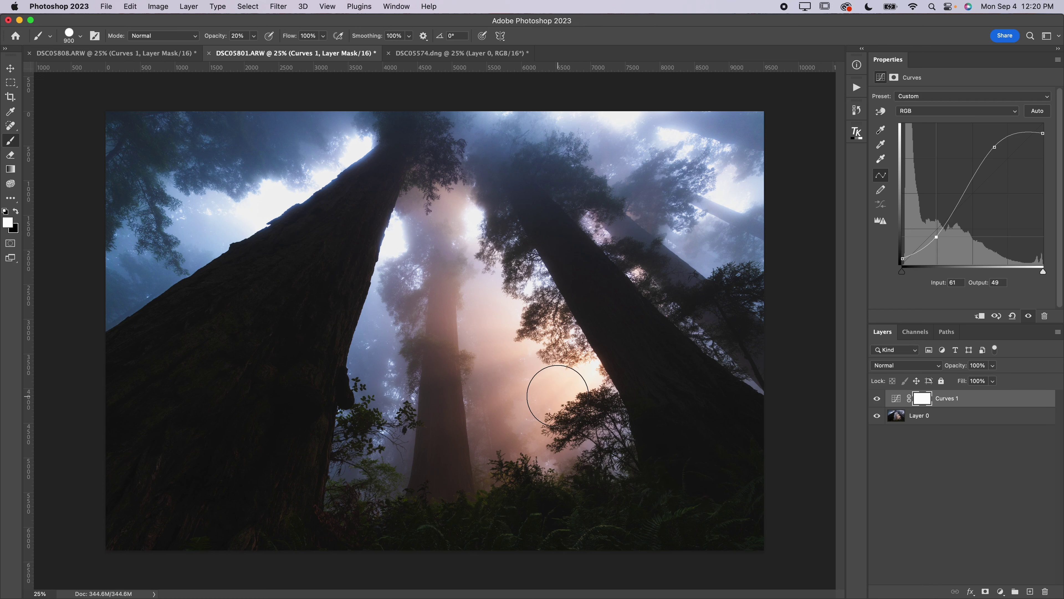
click(456, 54)
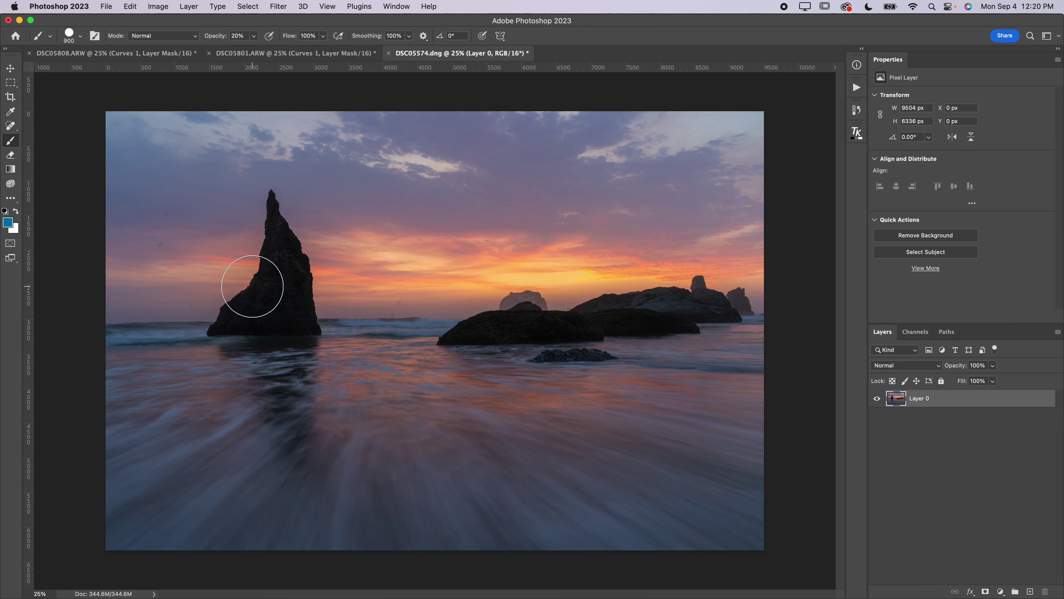
Step: Add a Curves layer to the seascape and bend it into an S-curve, shadow point 70/58
click(1001, 591)
drag(1001, 165, 1001, 148)
drag(941, 226, 941, 232)
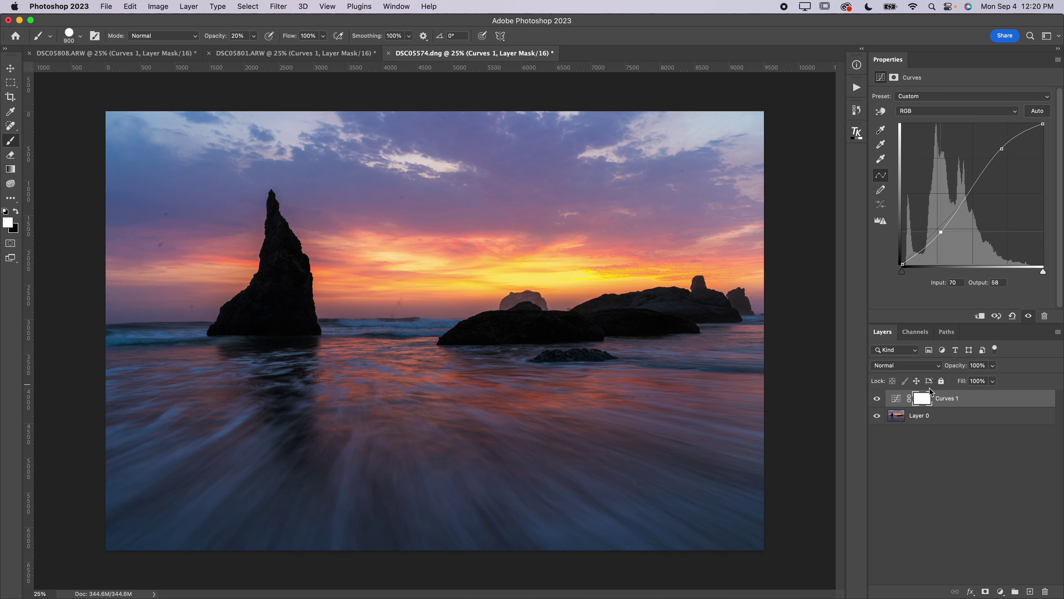
Step: Lift the seascape curve's black point to output 10, comparing with the adjustment on and off
click(1028, 316)
click(1029, 316)
click(902, 264)
drag(902, 264, 902, 259)
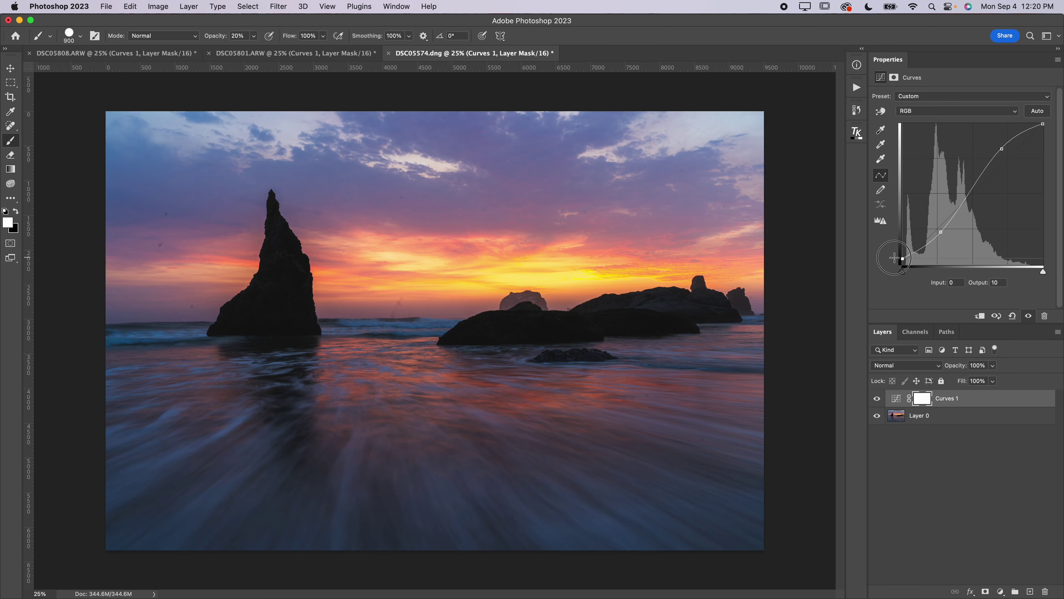
scroll(256, 290, up, 3)
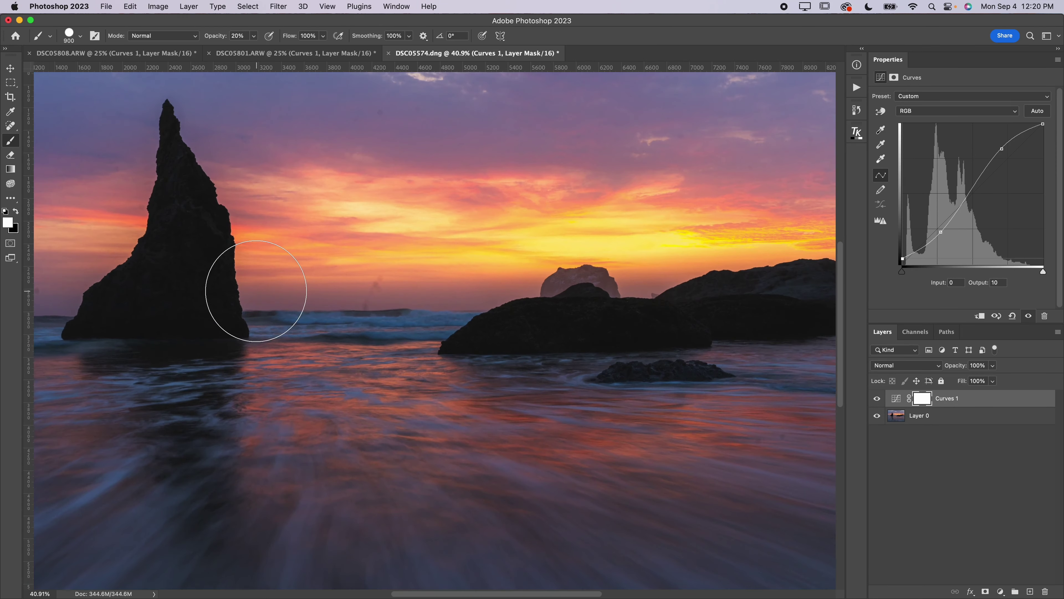
scroll(433, 302, up, 8)
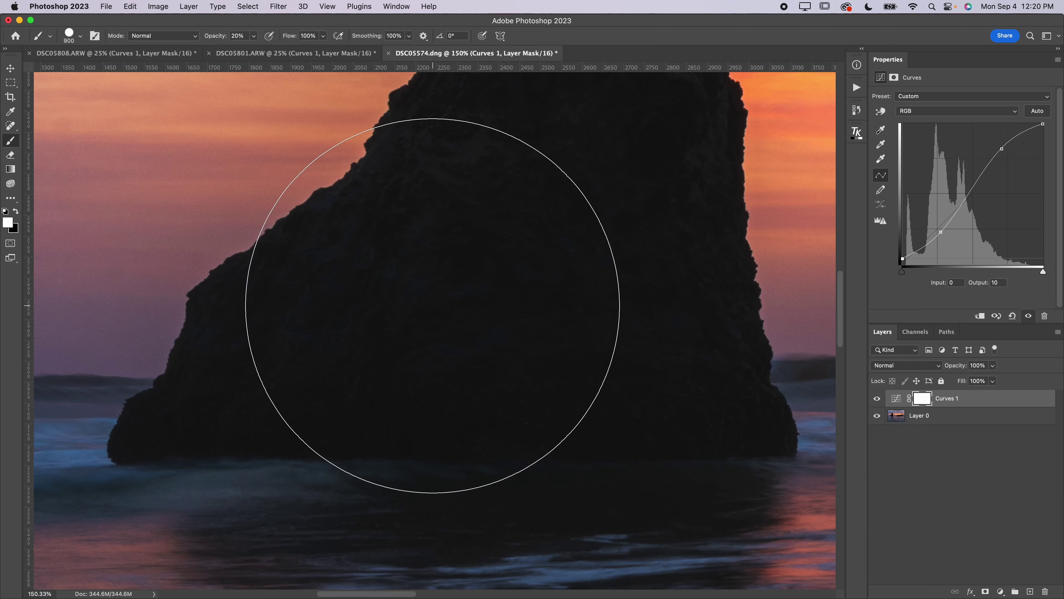
scroll(433, 305, up, 2)
scroll(432, 305, right, 2)
click(877, 398)
click(876, 398)
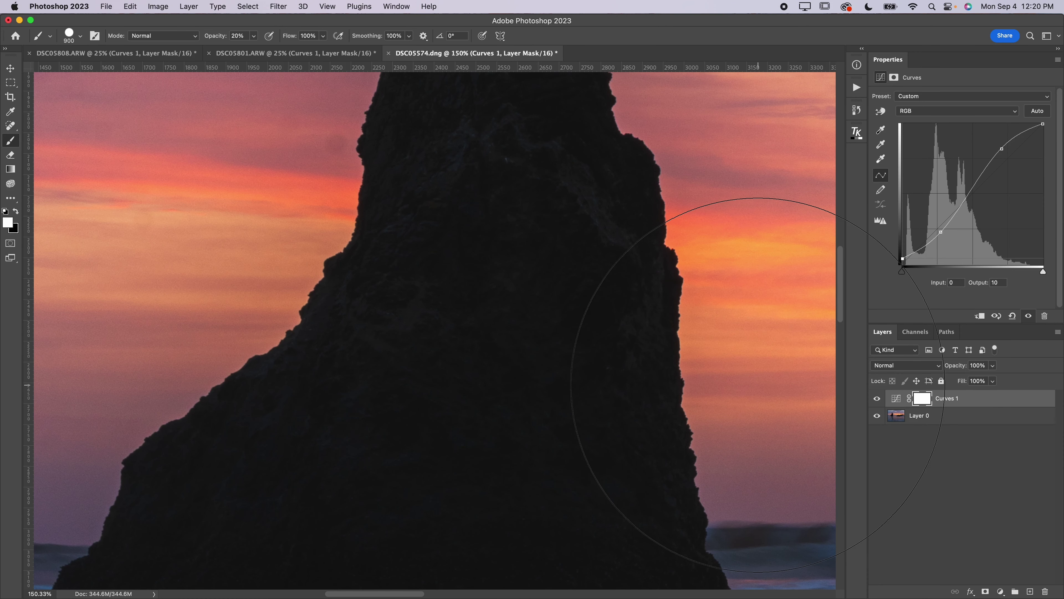
click(877, 401)
click(877, 398)
click(877, 397)
click(878, 397)
key(super+0)
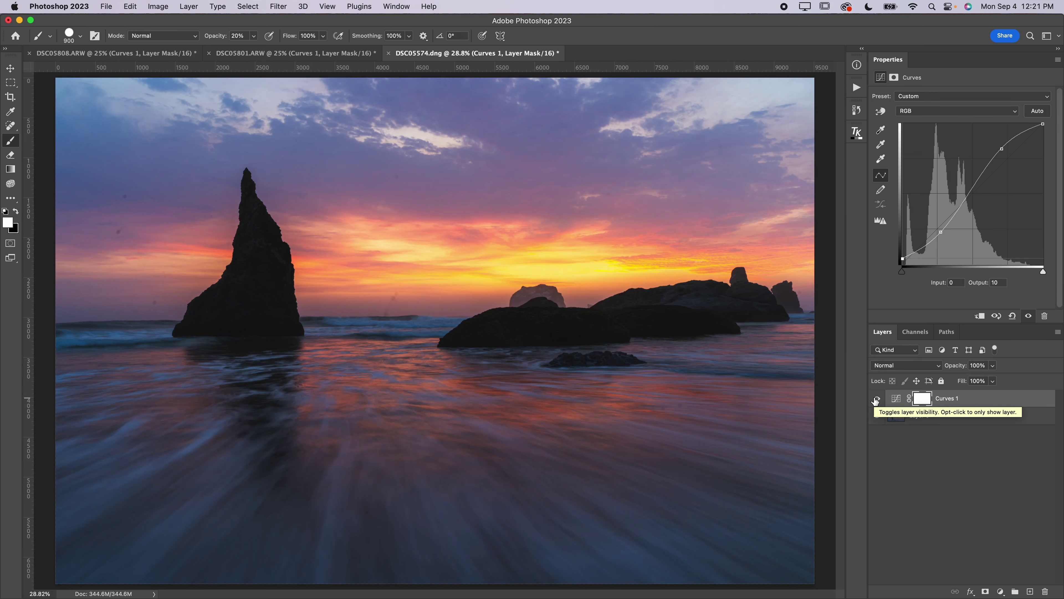
click(876, 400)
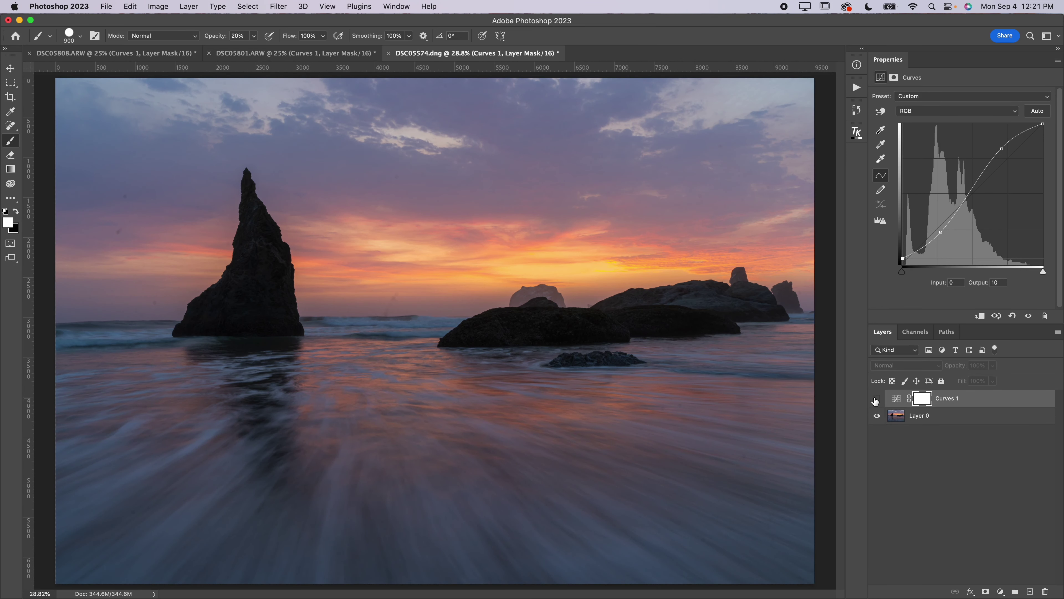
click(876, 400)
click(876, 400)
click(876, 400)
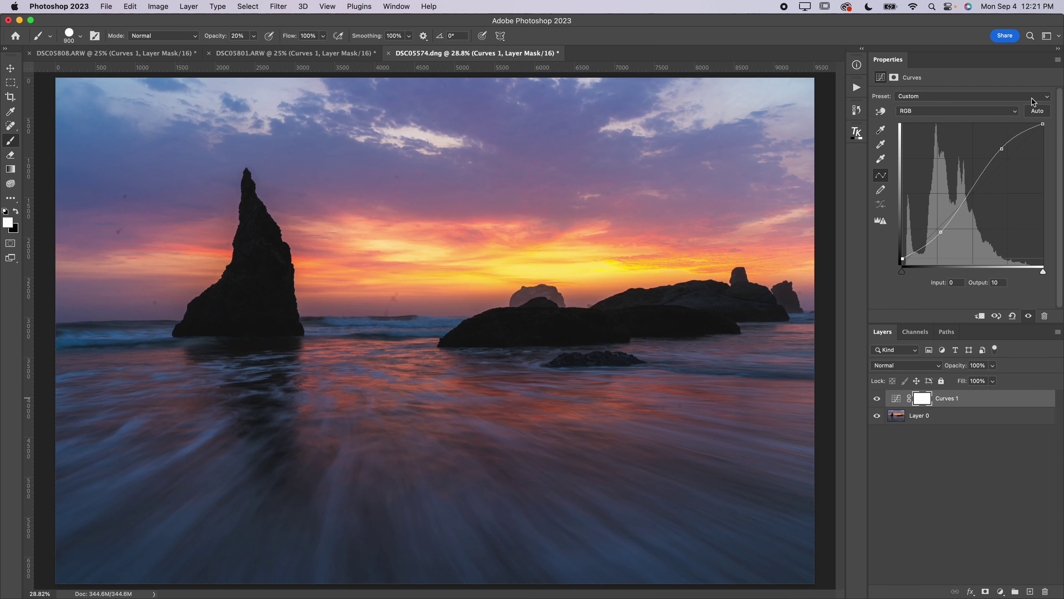
Step: Drag the seascape curve's white endpoint down to output 237
drag(1043, 125, 1043, 134)
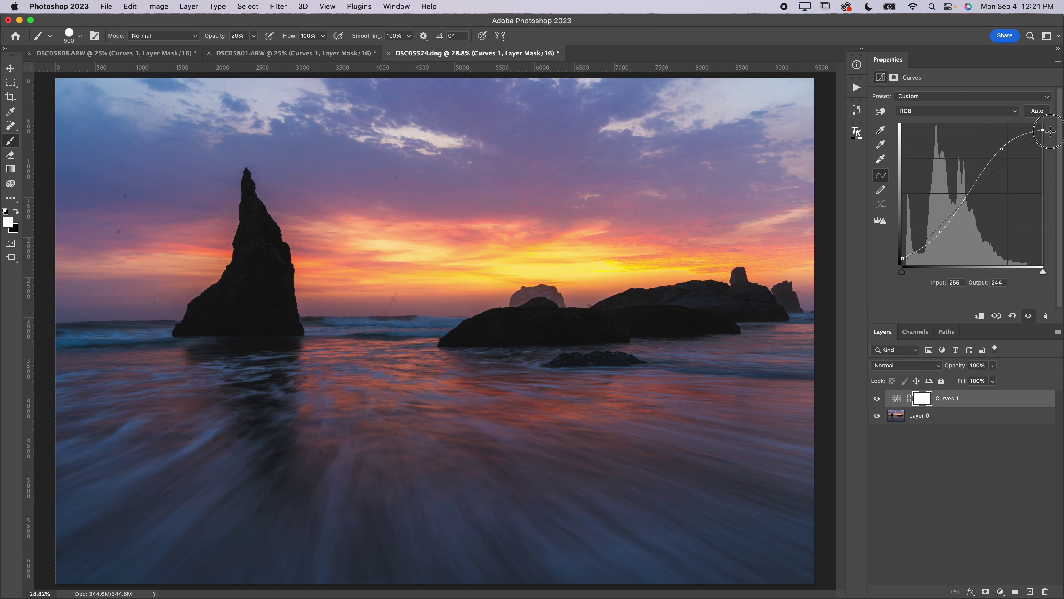
click(1003, 150)
drag(1003, 150, 1004, 153)
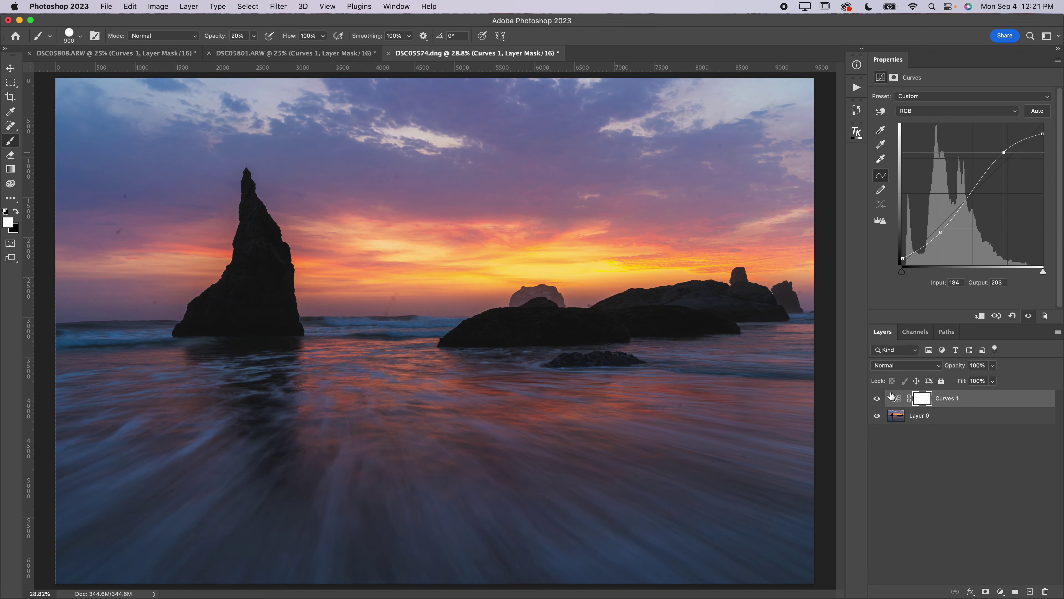